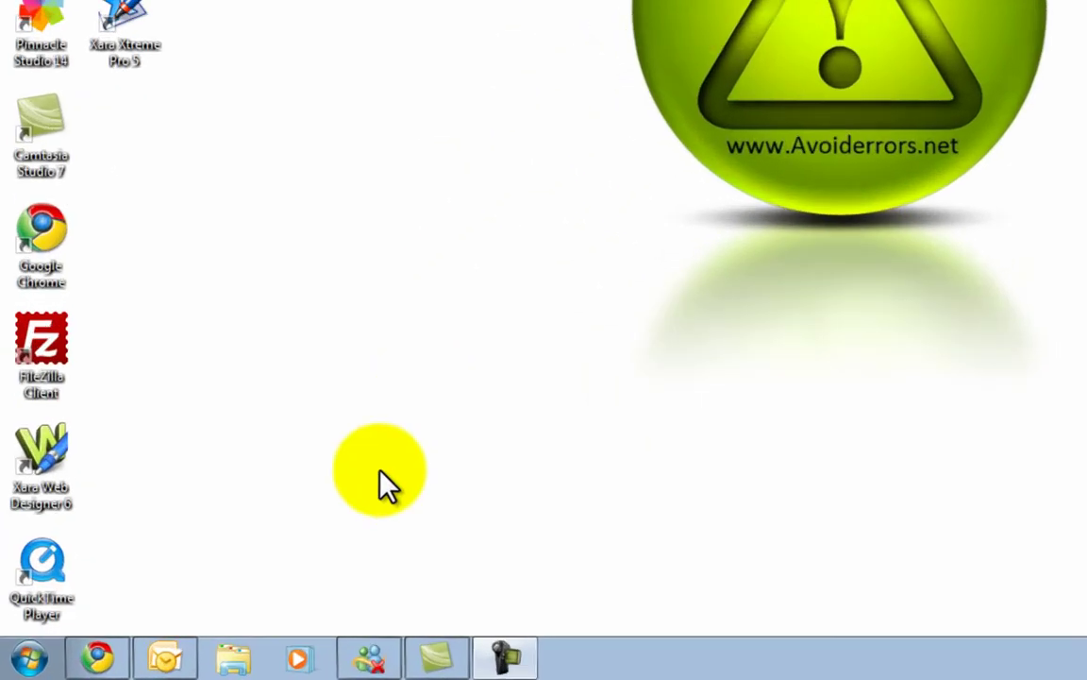
Step: Launch cmd from the Start menu's Run dialog to open a Command Prompt window
click(17, 668)
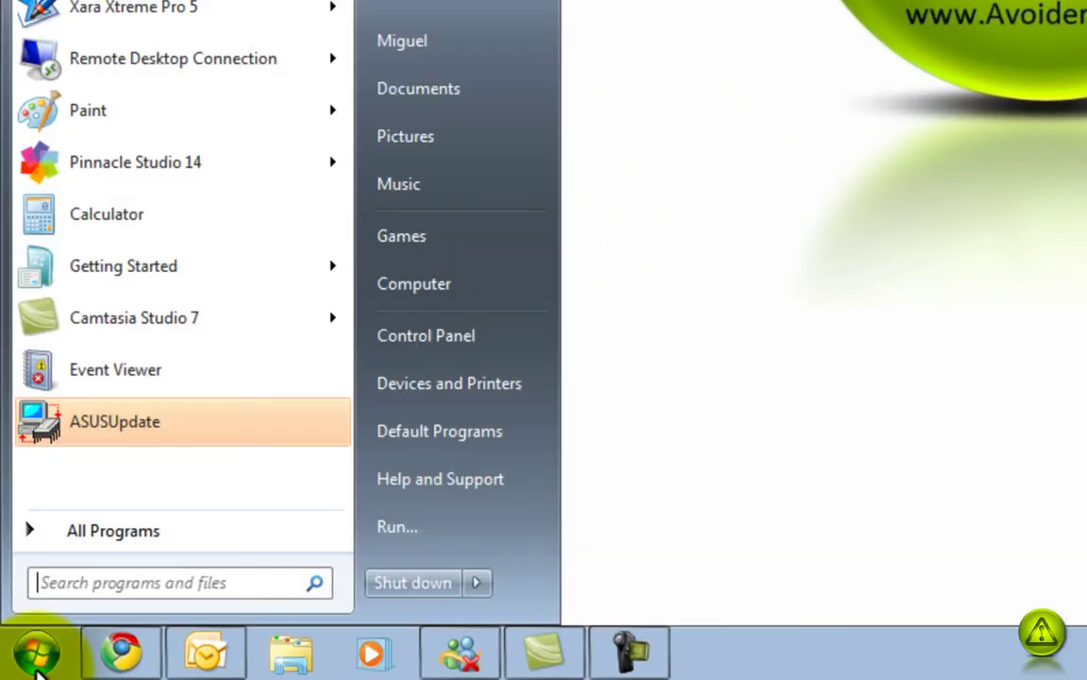
click(396, 526)
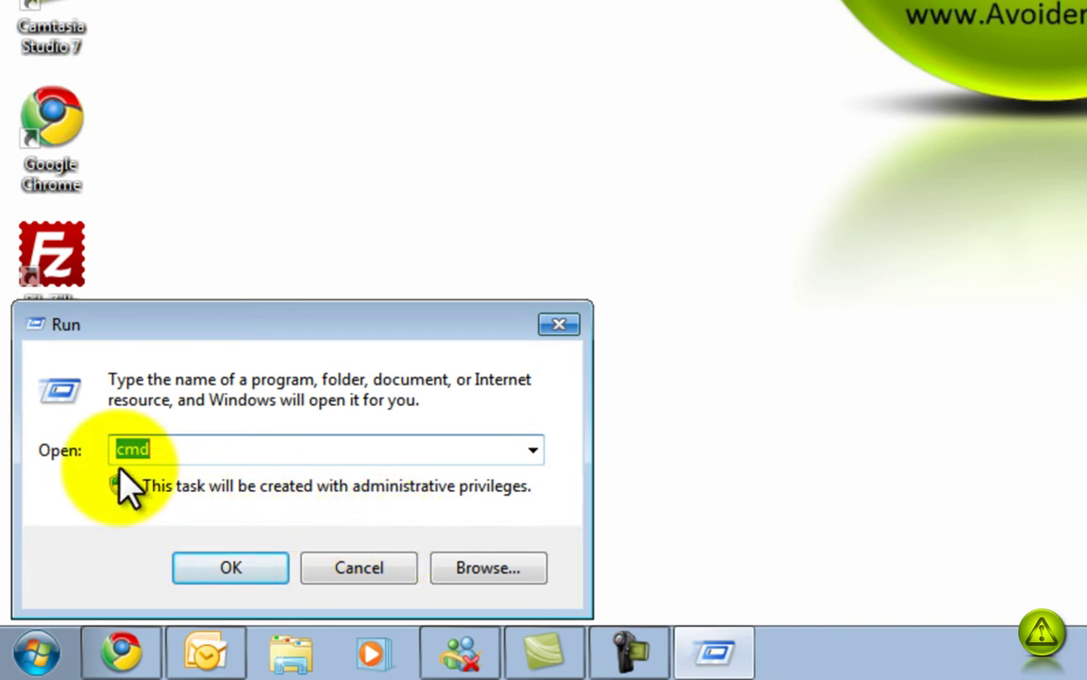
click(226, 569)
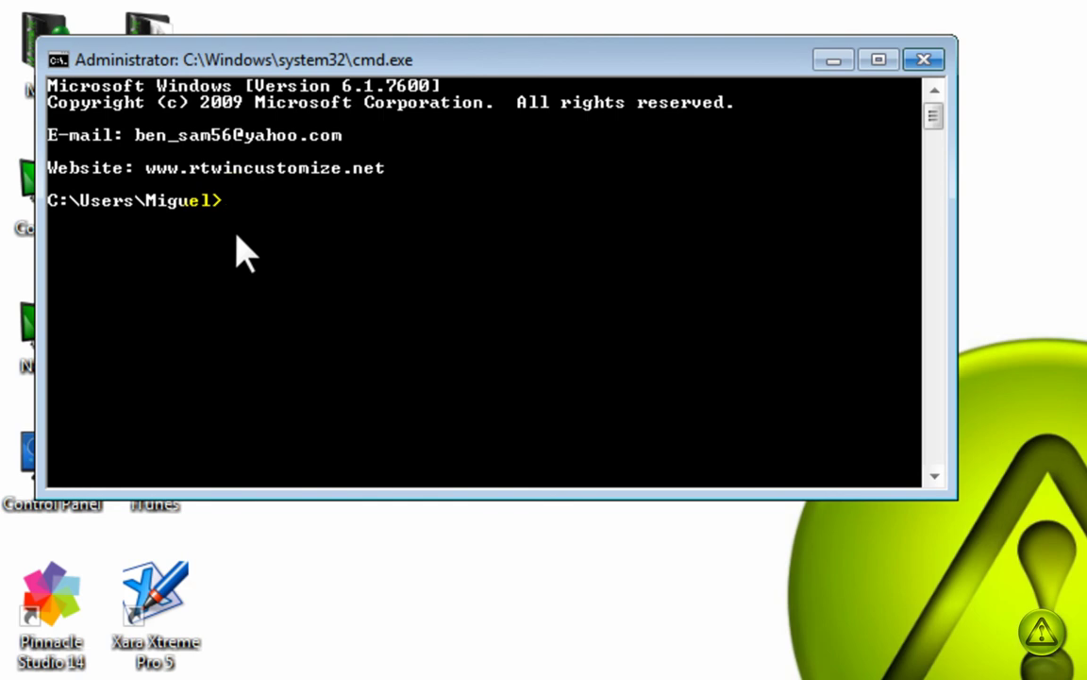
Step: Run ipconfig to read the default gateway 192.168.1.1, then close the Command Prompt
text(ipconfig)
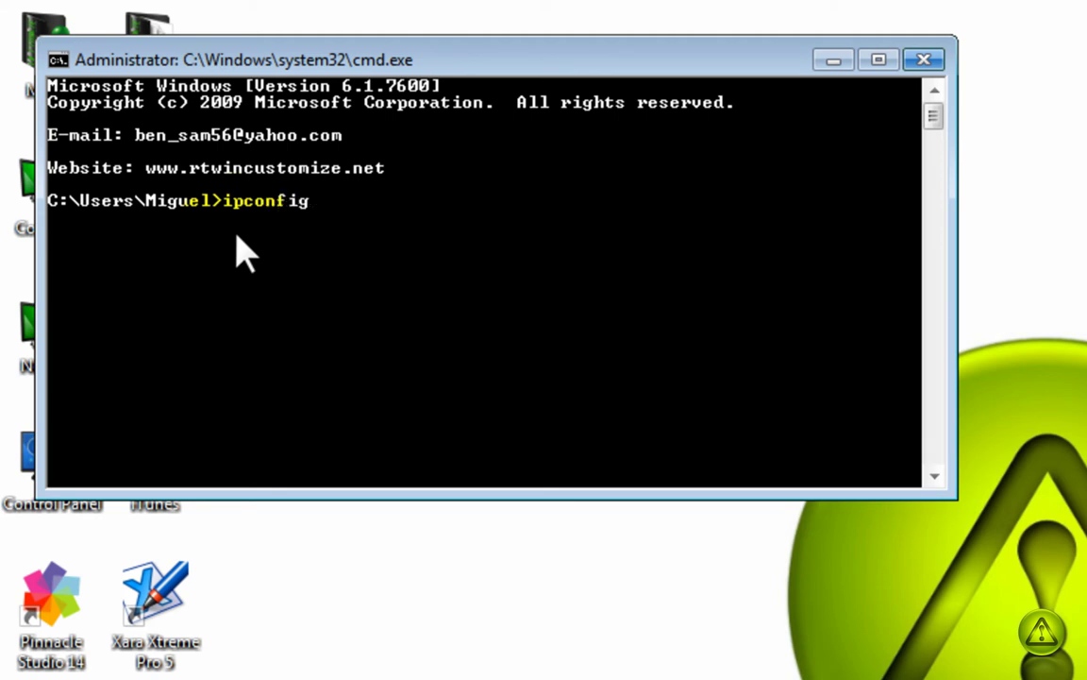
key(Return)
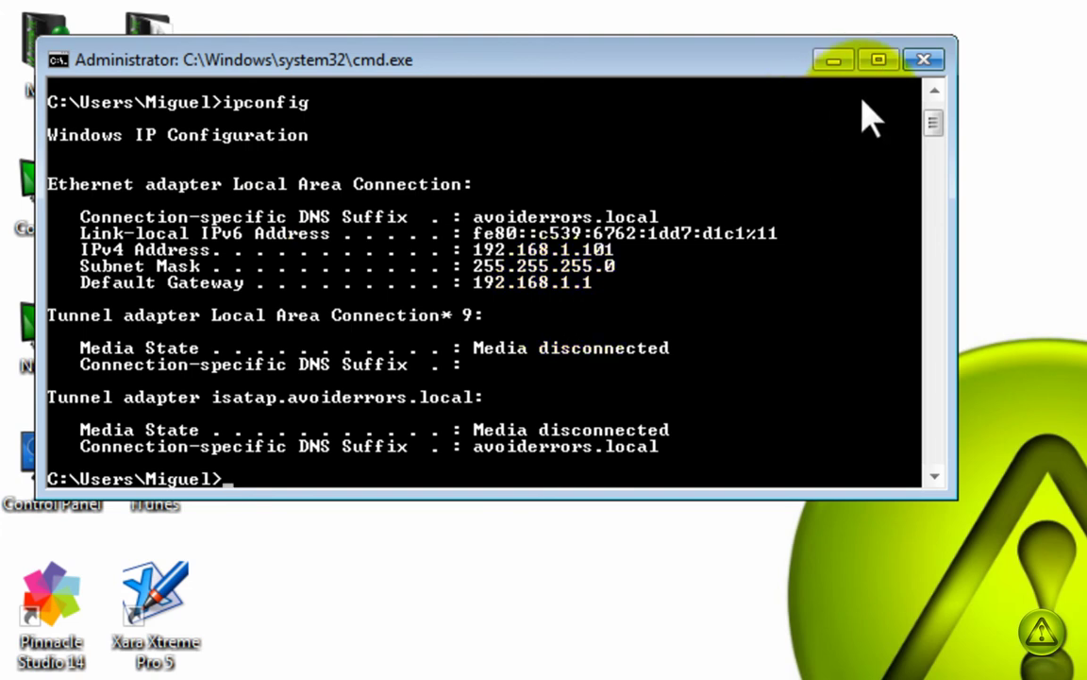
click(924, 61)
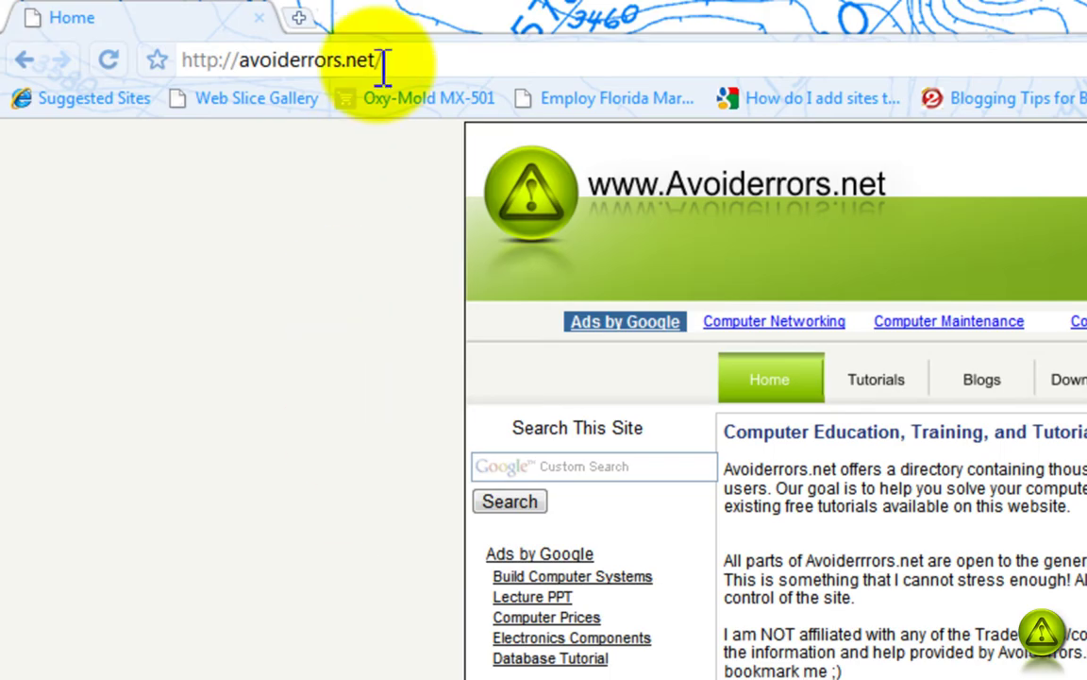
Step: Browse to 192.168.1.1 in Chrome and log in with the router's credentials
click(379, 59)
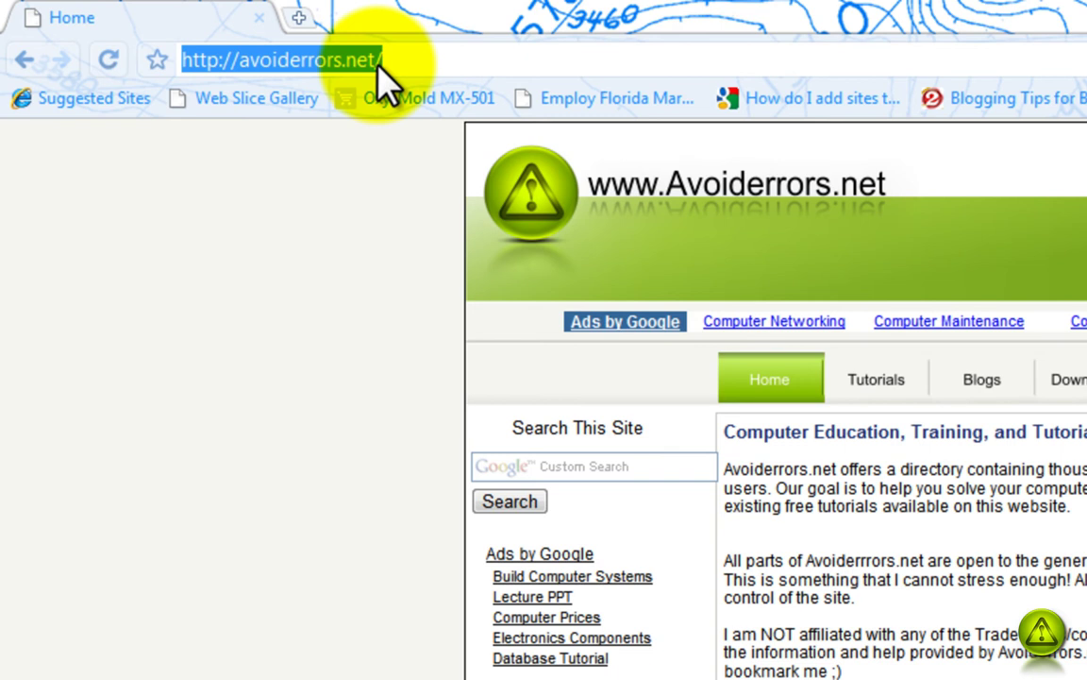
text(192)
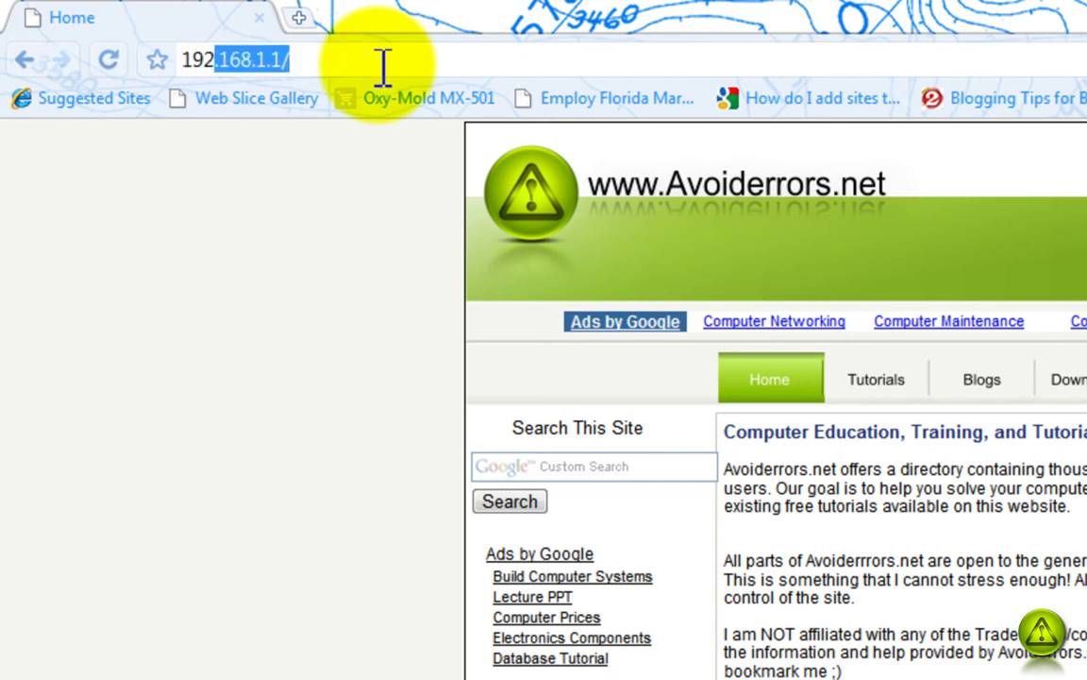
text(.16)
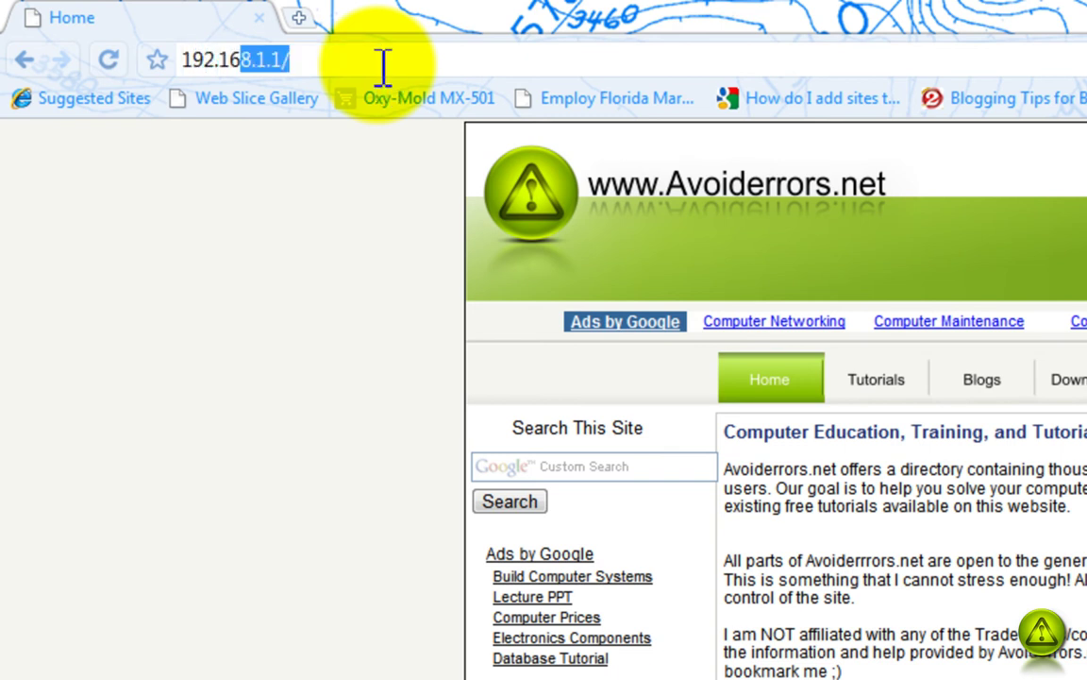
text(8.1.1)
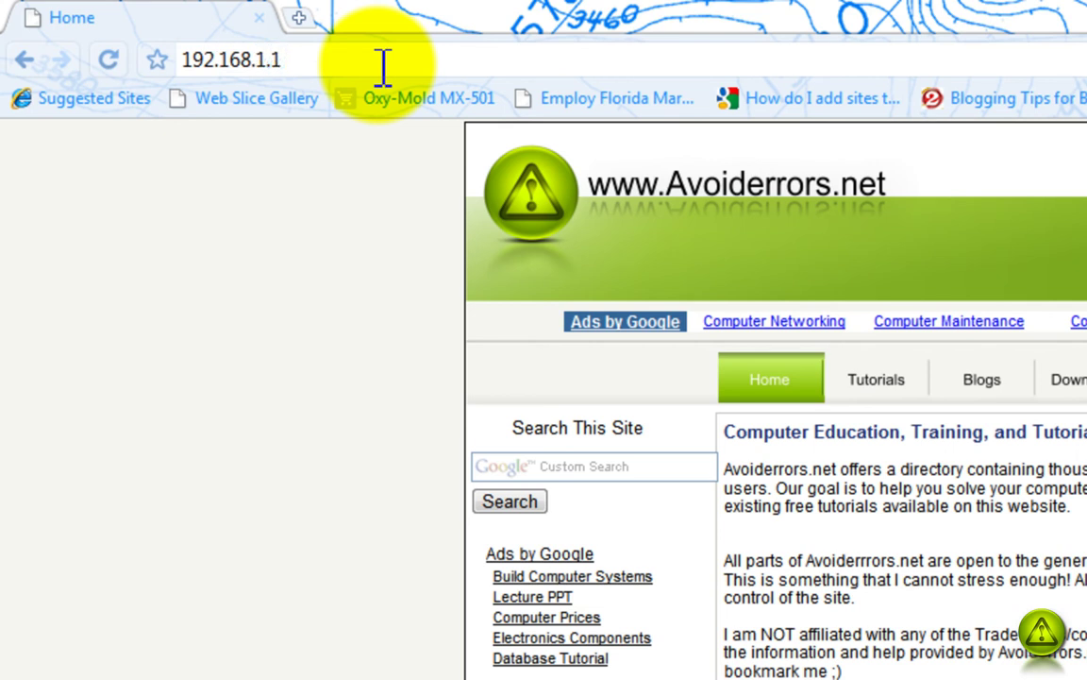
key(Return)
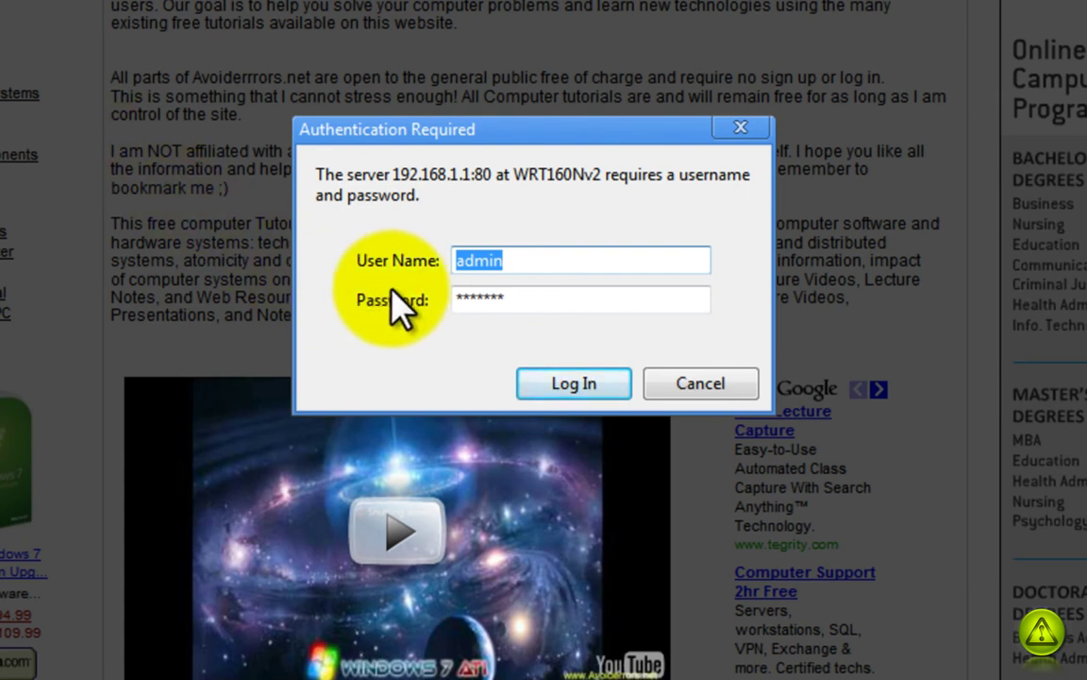
click(571, 384)
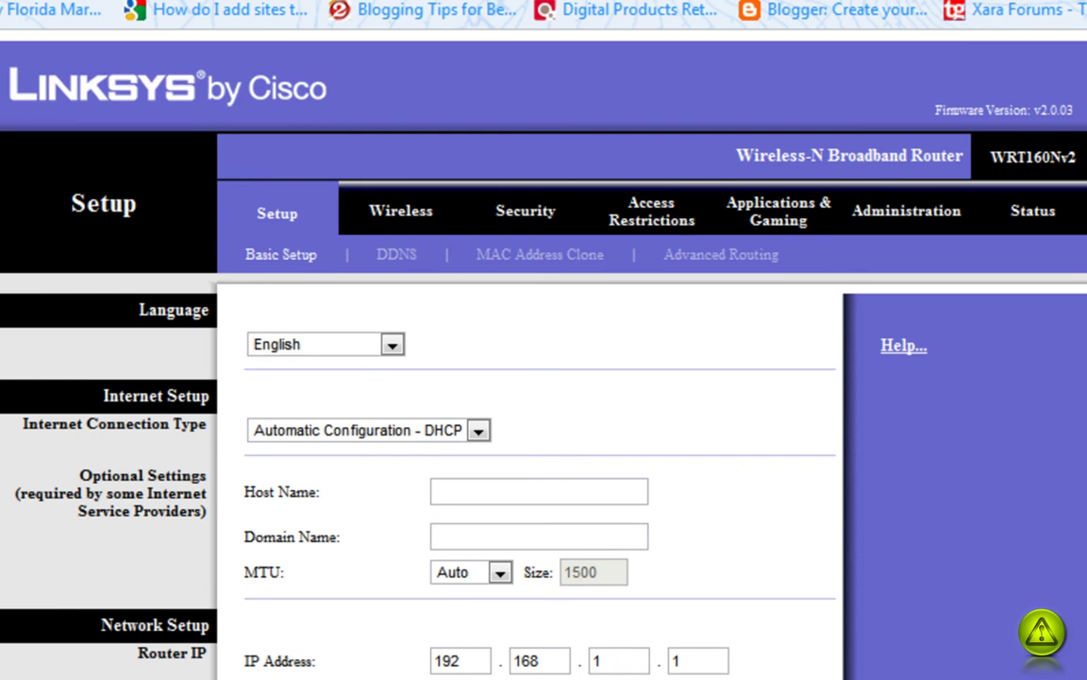
click(477, 432)
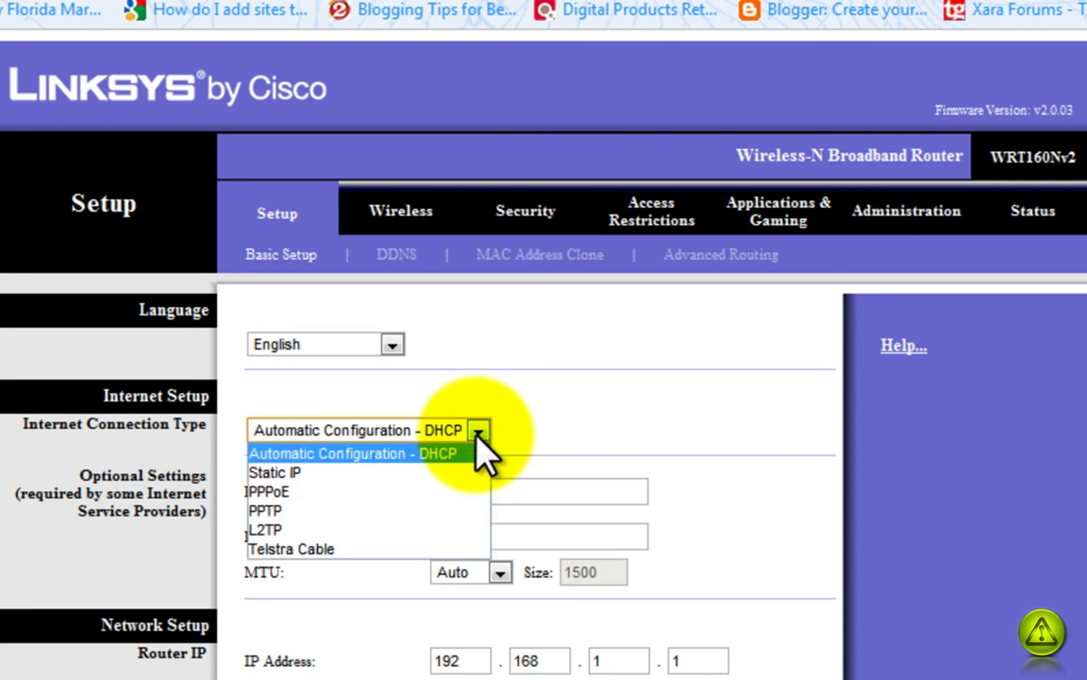
click(452, 492)
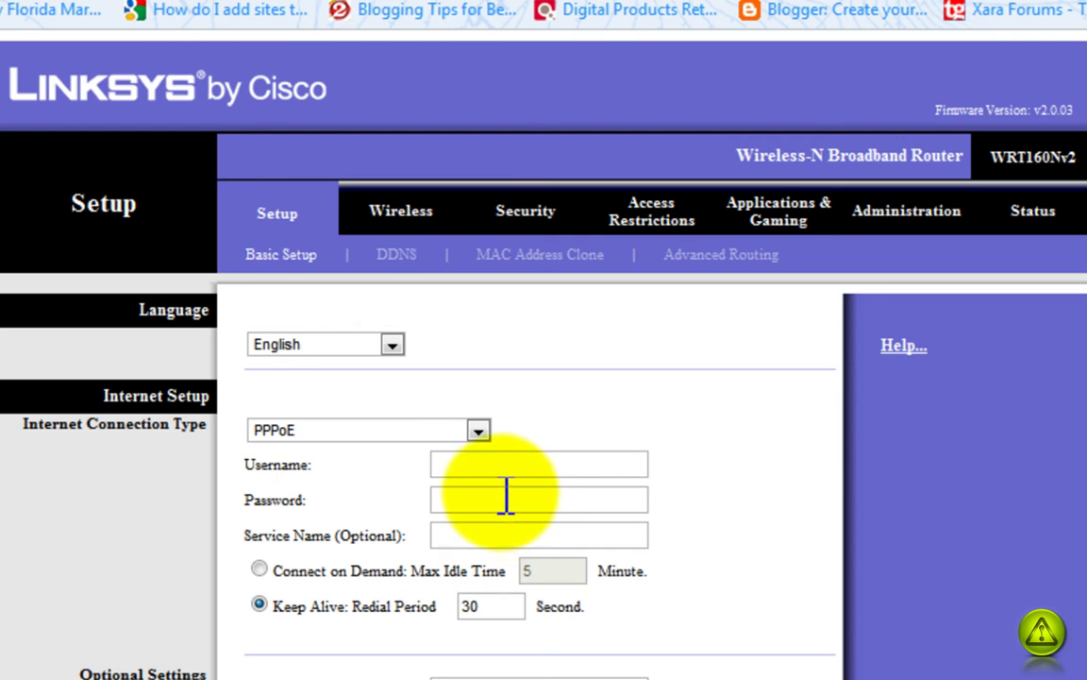
click(477, 431)
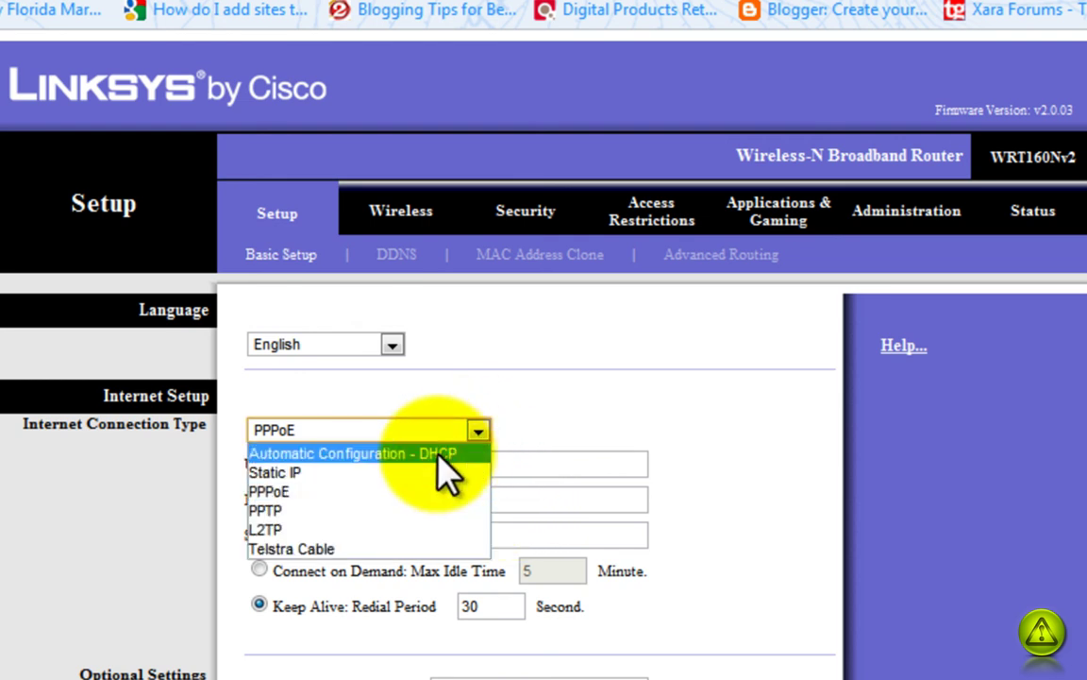
click(444, 455)
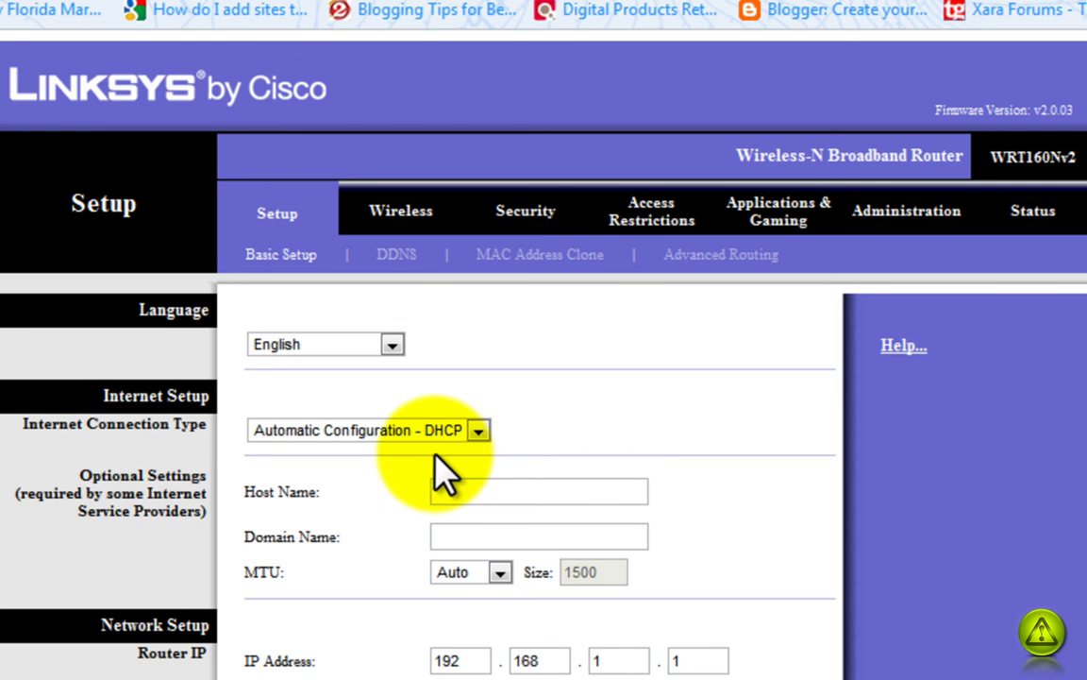
Step: Replace the Network Name (SSID) Linksys with AvoidEroors under Wireless and save the settings
click(397, 215)
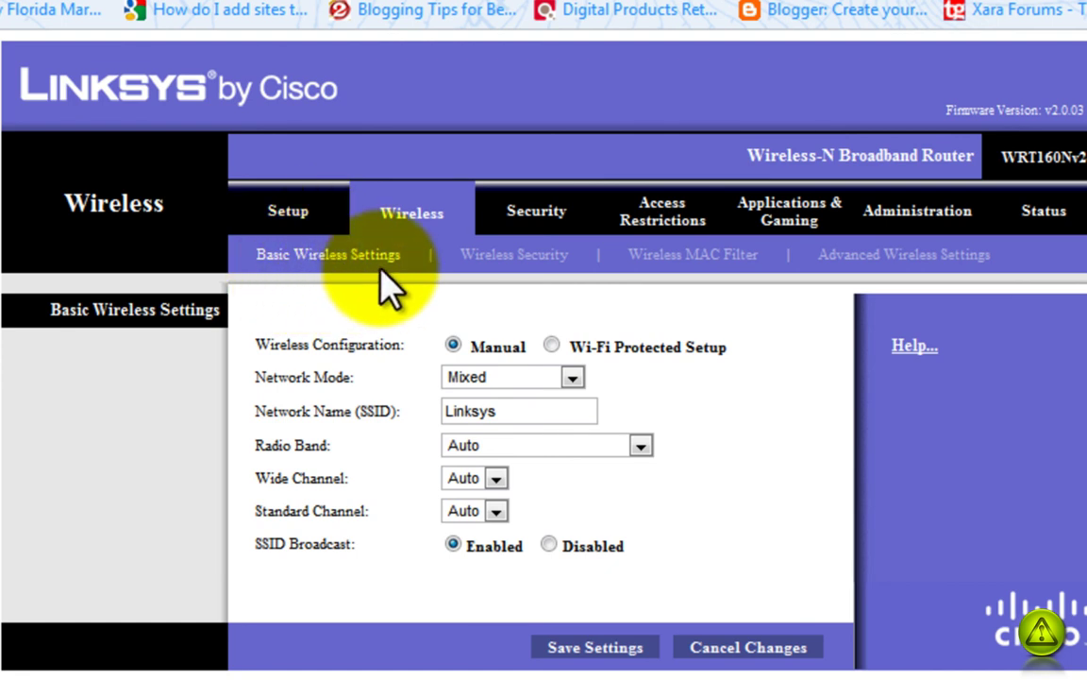
click(522, 413)
drag(522, 413, 385, 411)
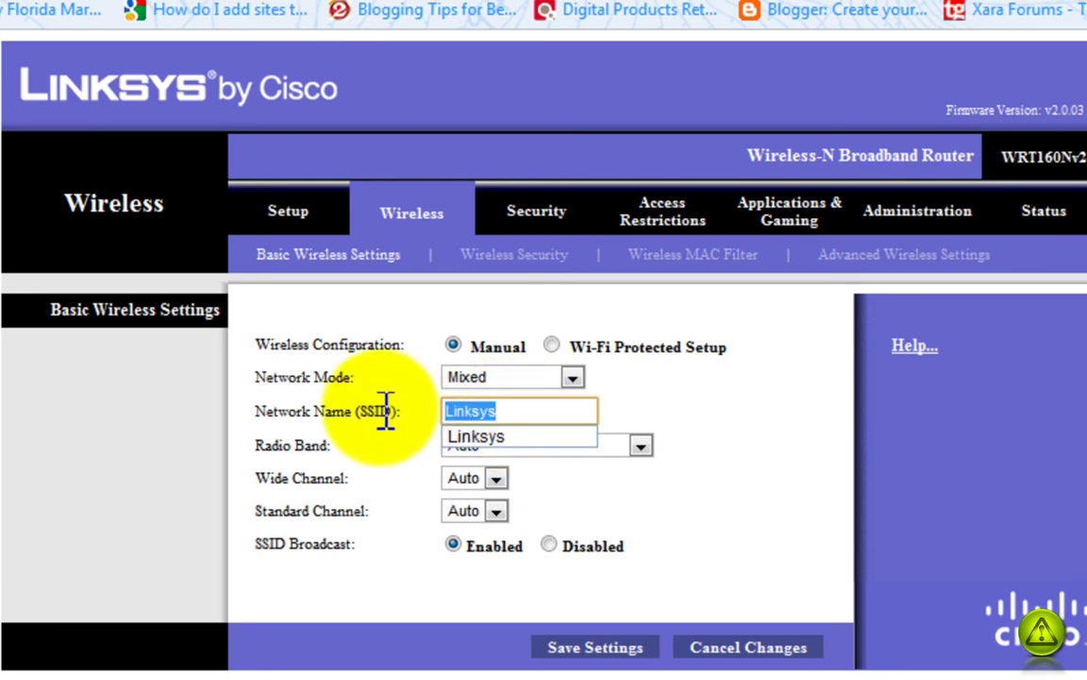
text(A)
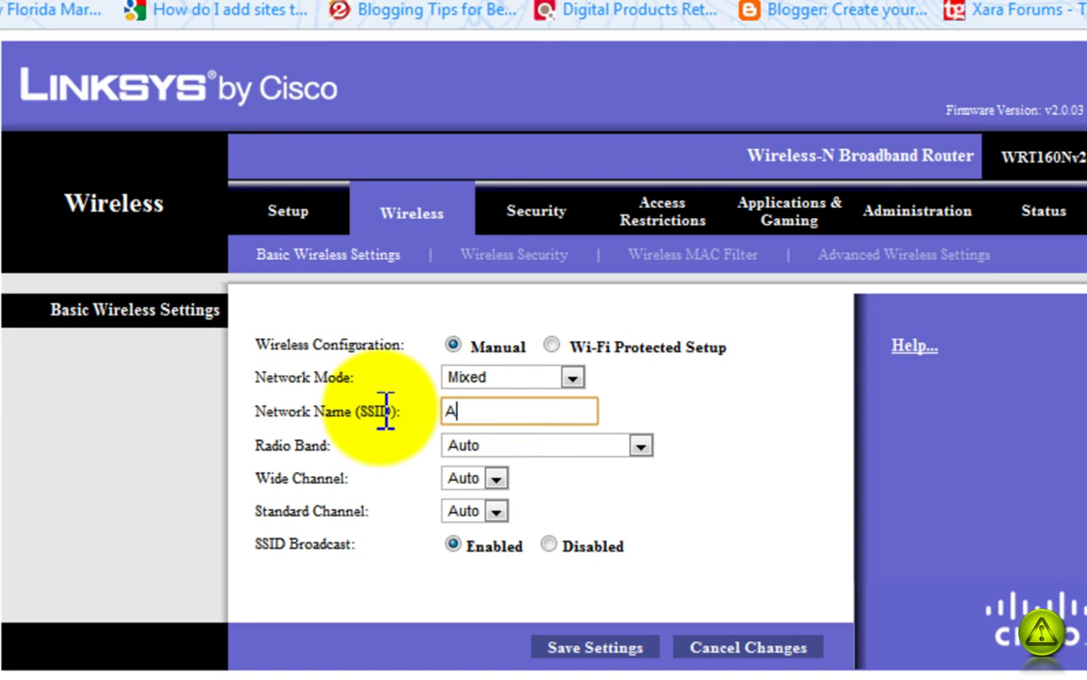
text(voidEroors)
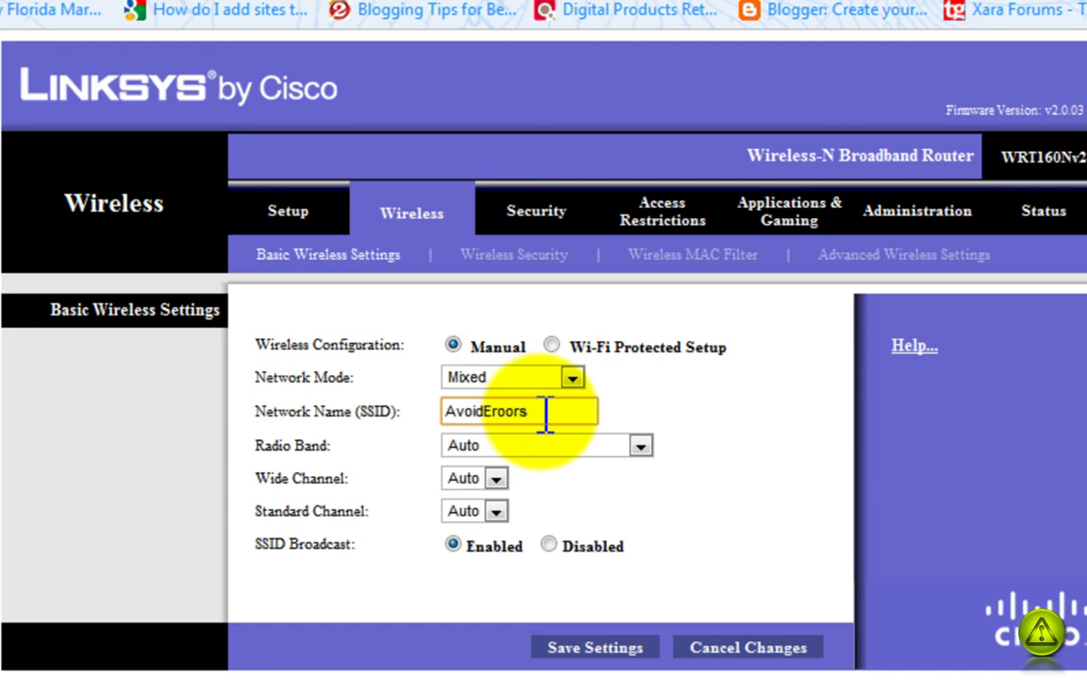
click(574, 651)
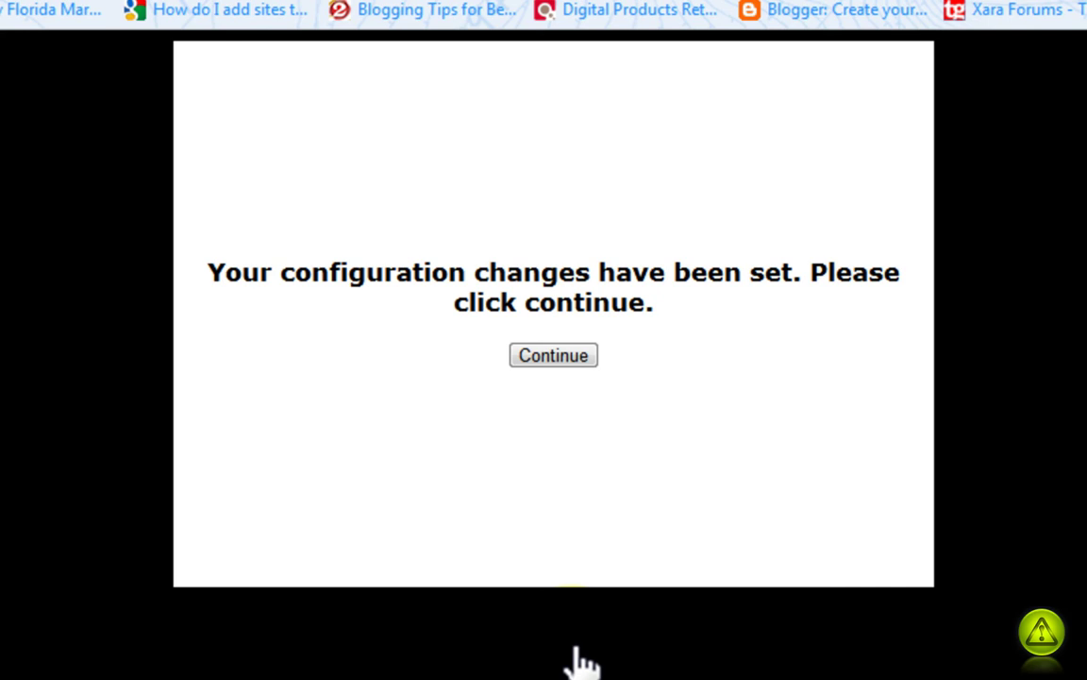
click(553, 357)
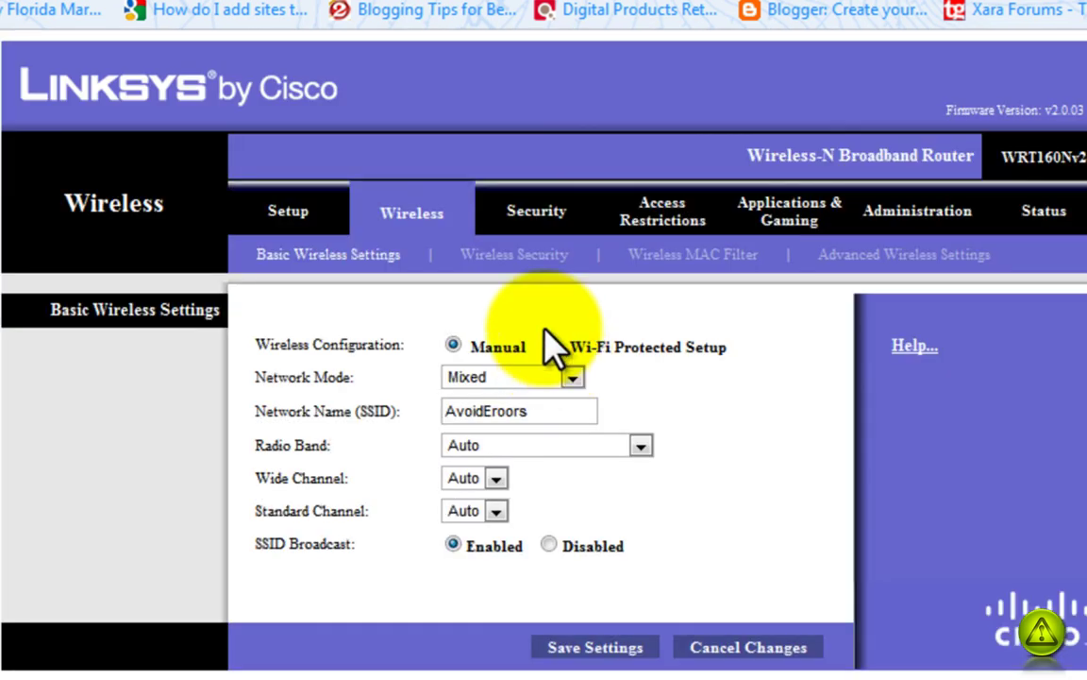
Step: Set Wireless Security to WEP, generate a 104/128-bit key from a passphrase, and save
click(518, 255)
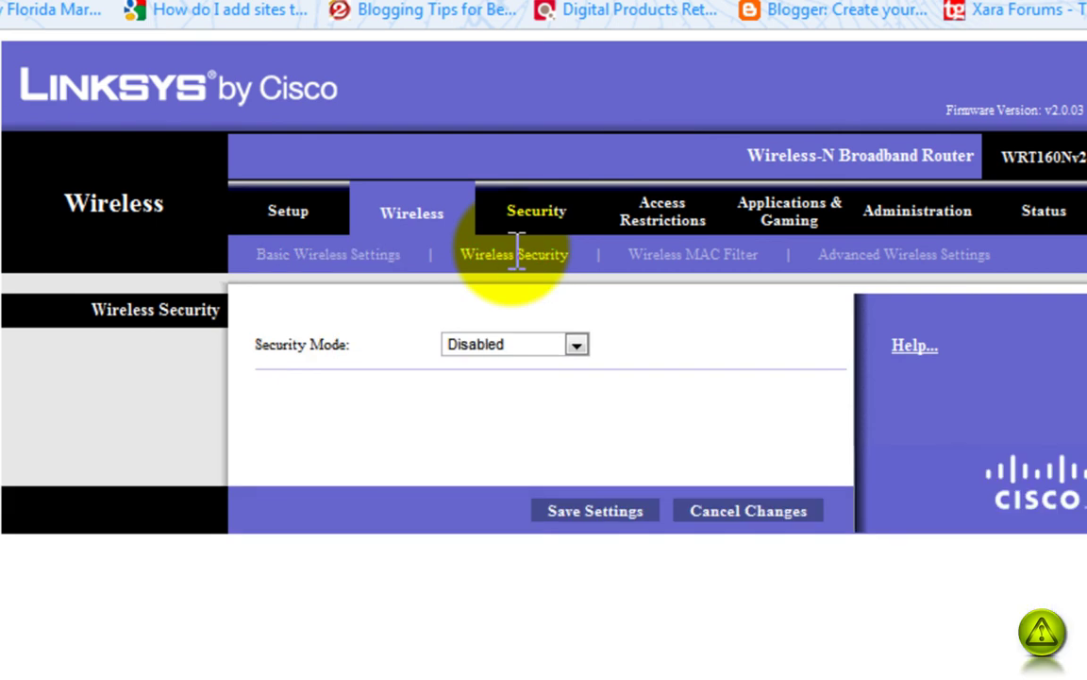
click(576, 345)
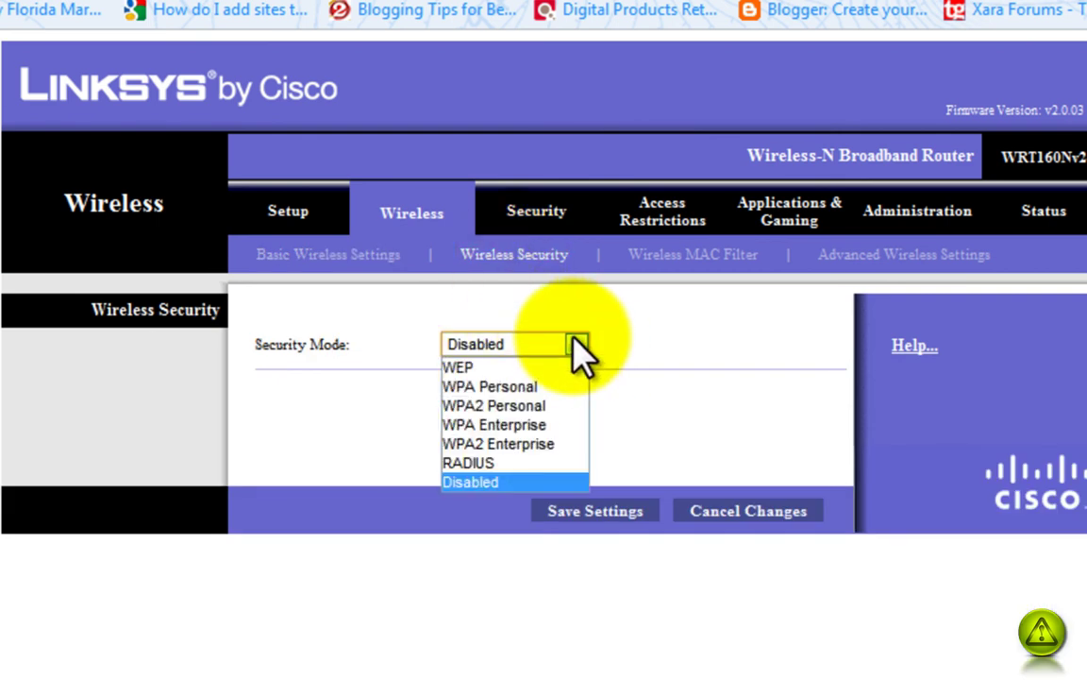
click(561, 367)
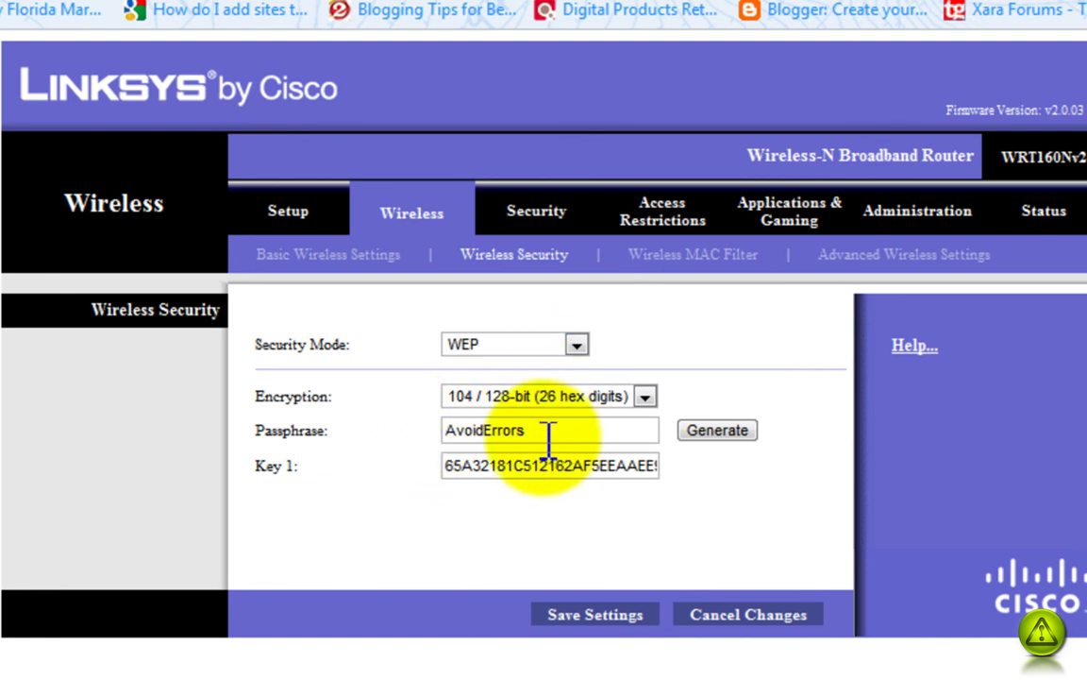
drag(521, 436, 425, 449)
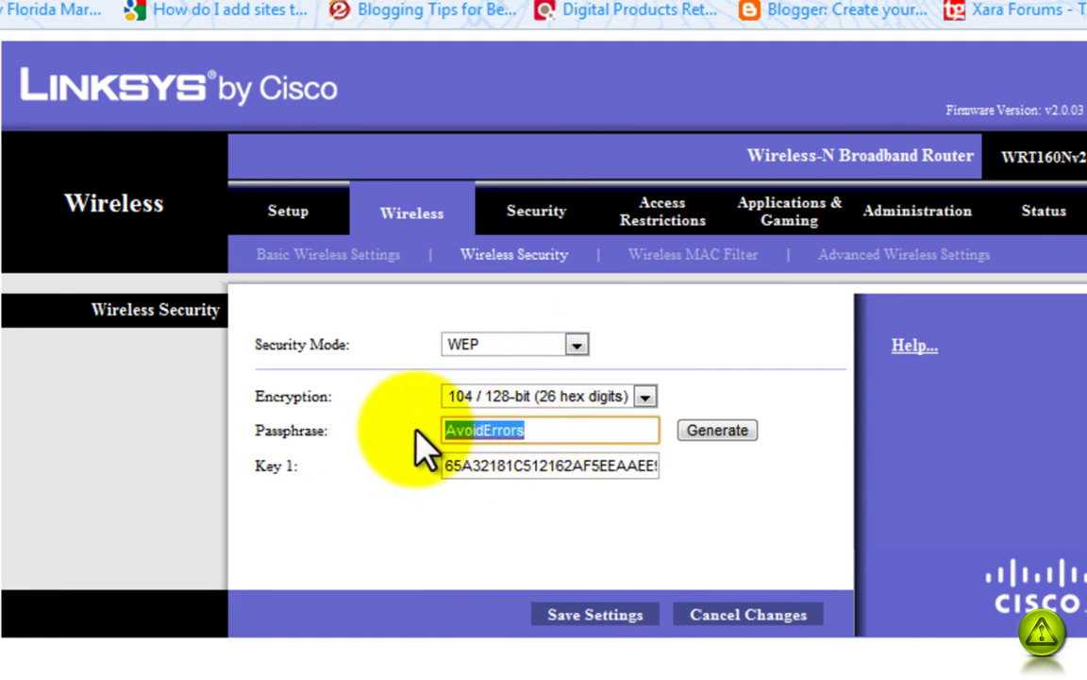
click(558, 429)
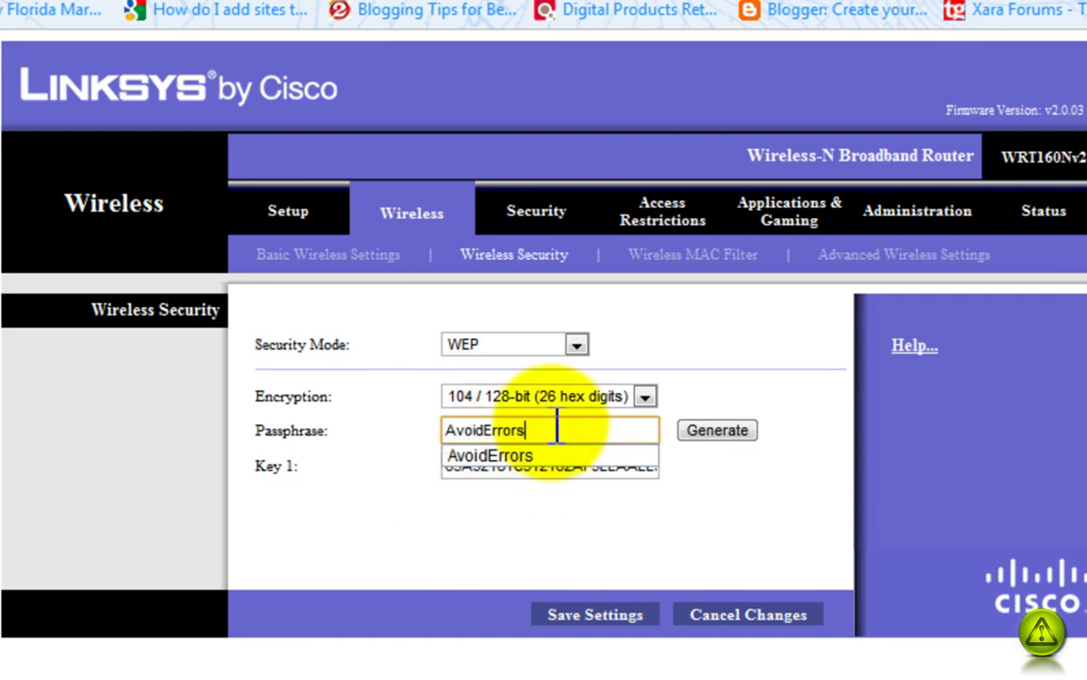
click(714, 432)
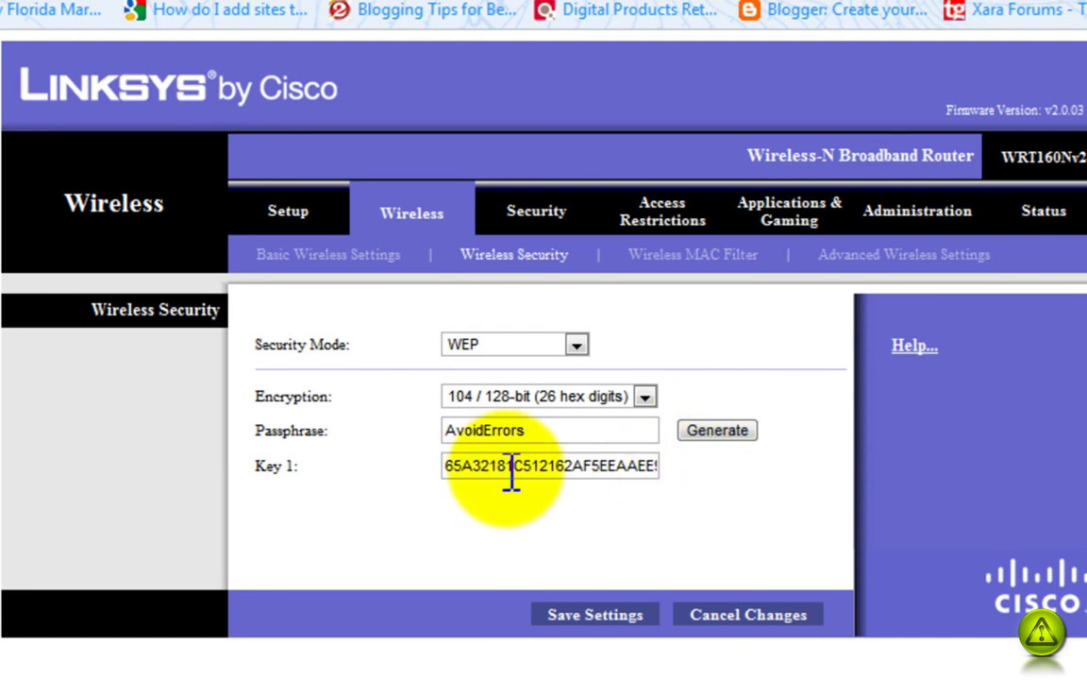
drag(448, 466, 704, 493)
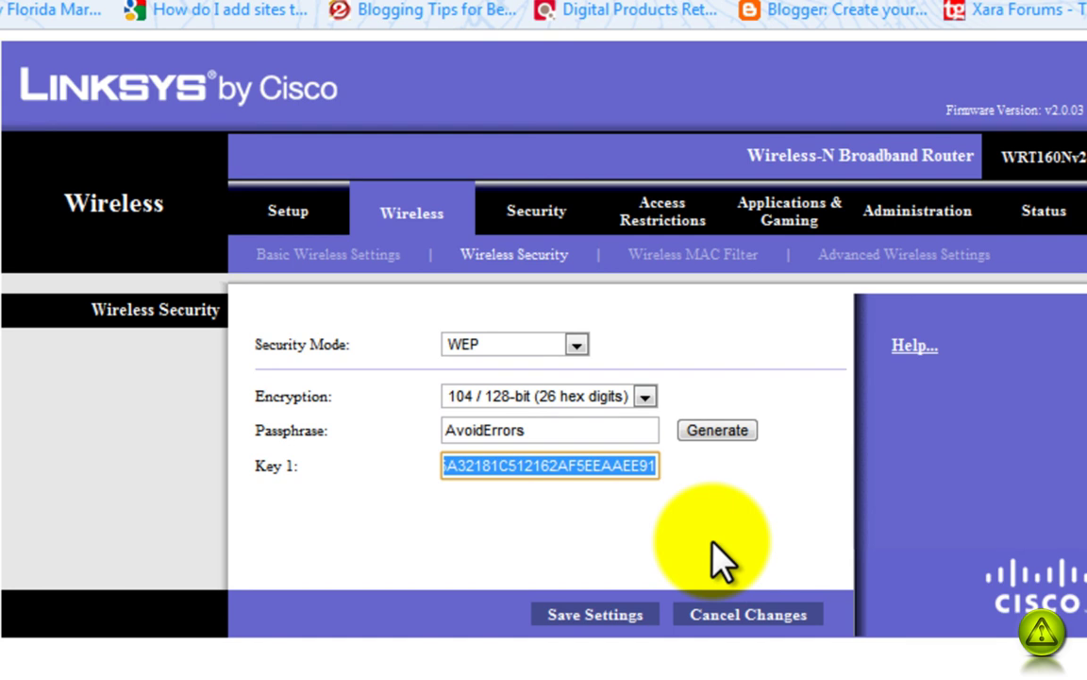
click(612, 628)
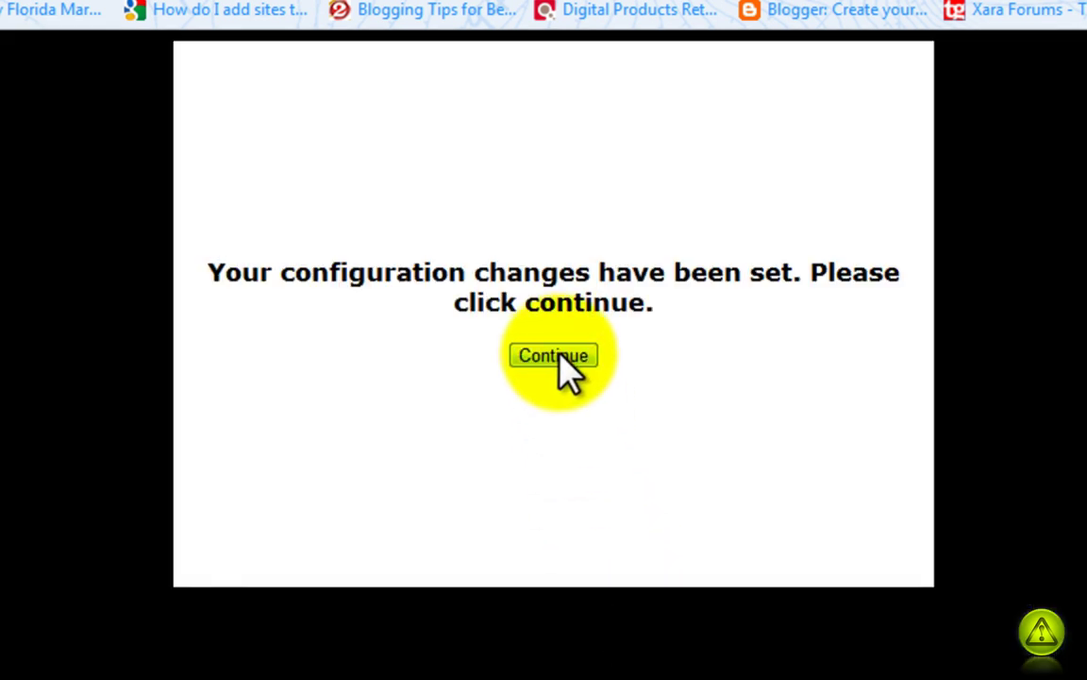
click(555, 354)
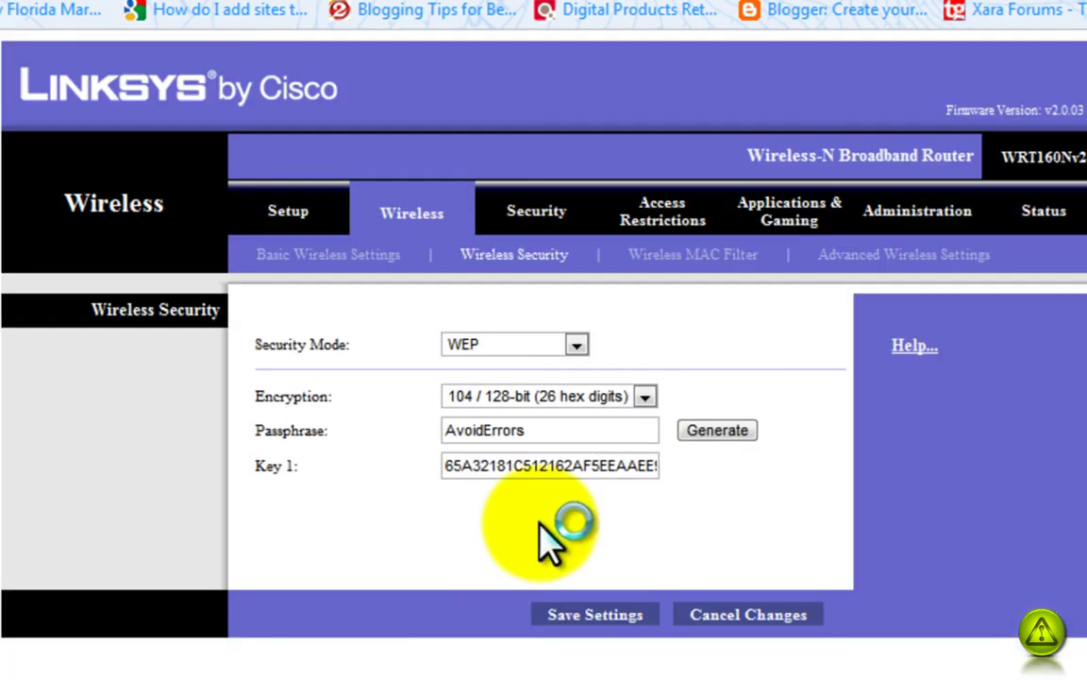